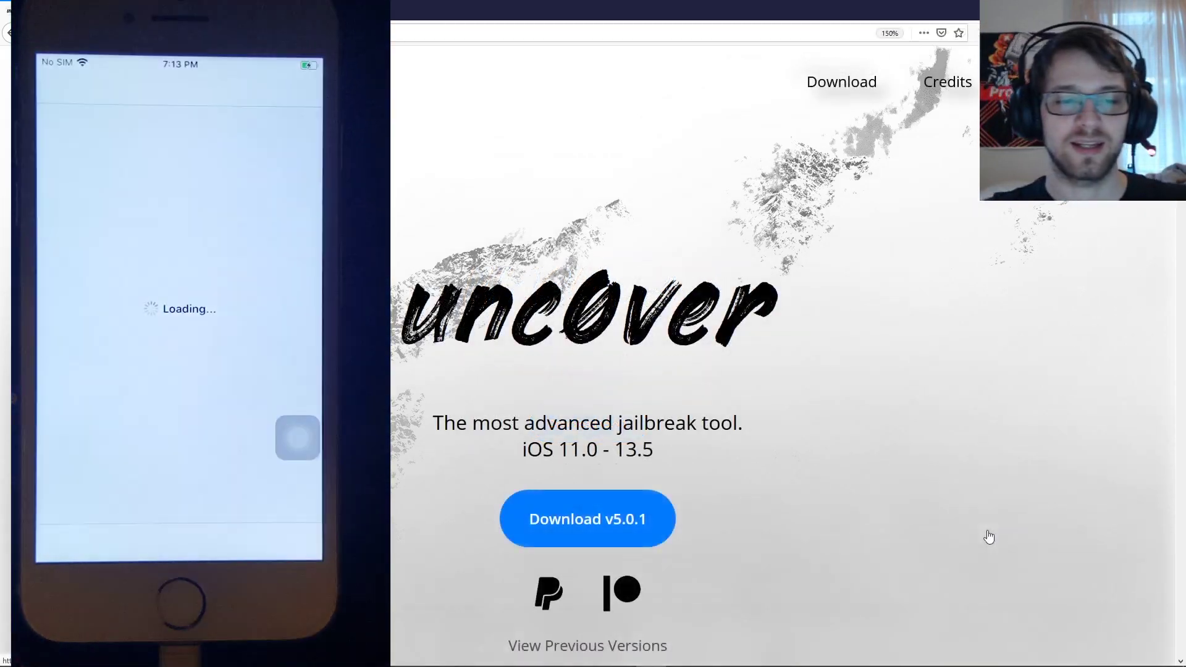
Step: Download and save the unc0ver v5.0.1 IPA, which supports iOS 11.0 - 13.5
{"action": "left_click_drag", "start_coordinate": [559, 449], "coordinate": [657, 452]}
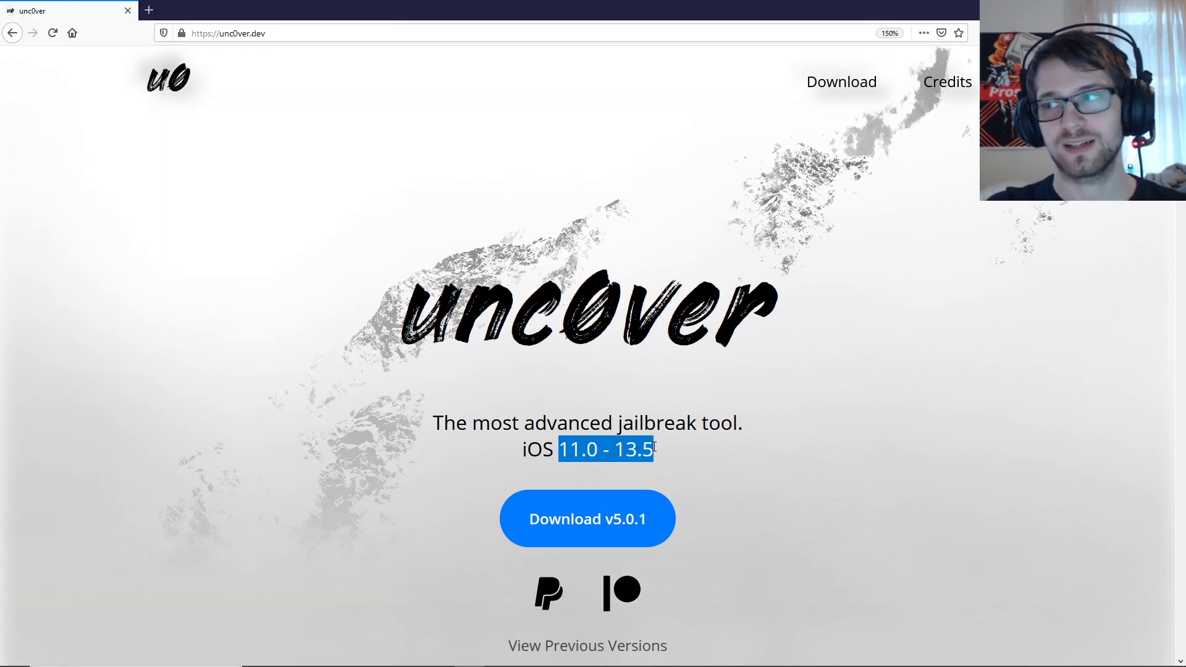
{"action": "left_click", "coordinate": [680, 451]}
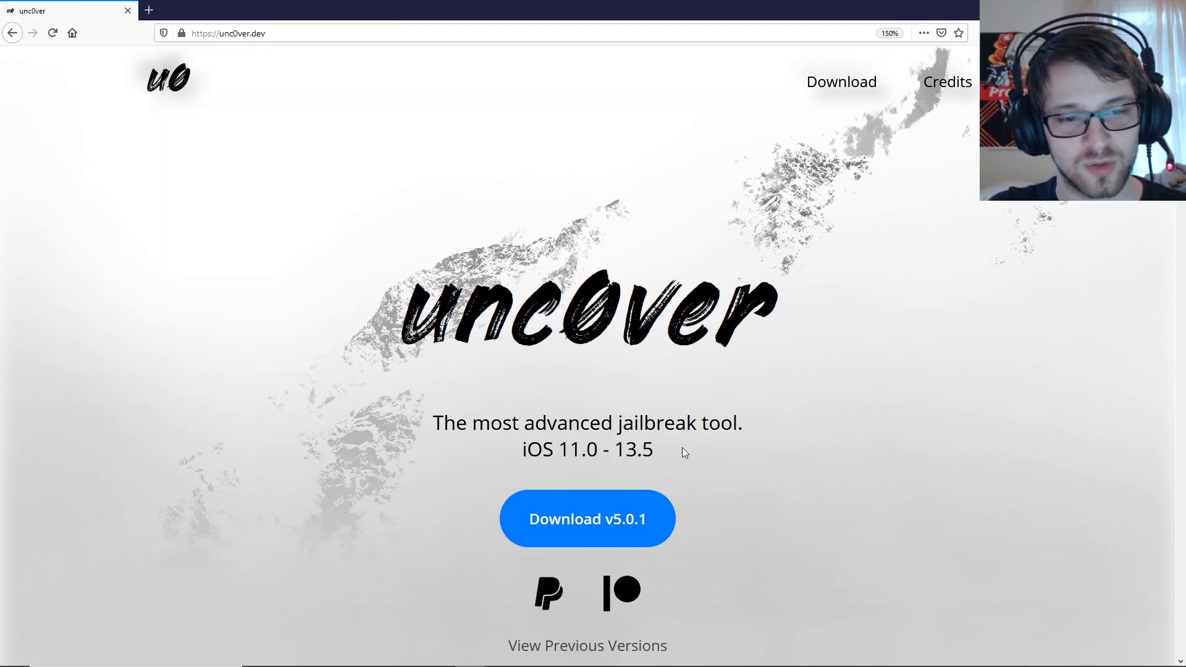
{"action": "left_click", "coordinate": [603, 520]}
{"action": "left_click", "coordinate": [400, 370]}
{"action": "left_click", "coordinate": [556, 401]}
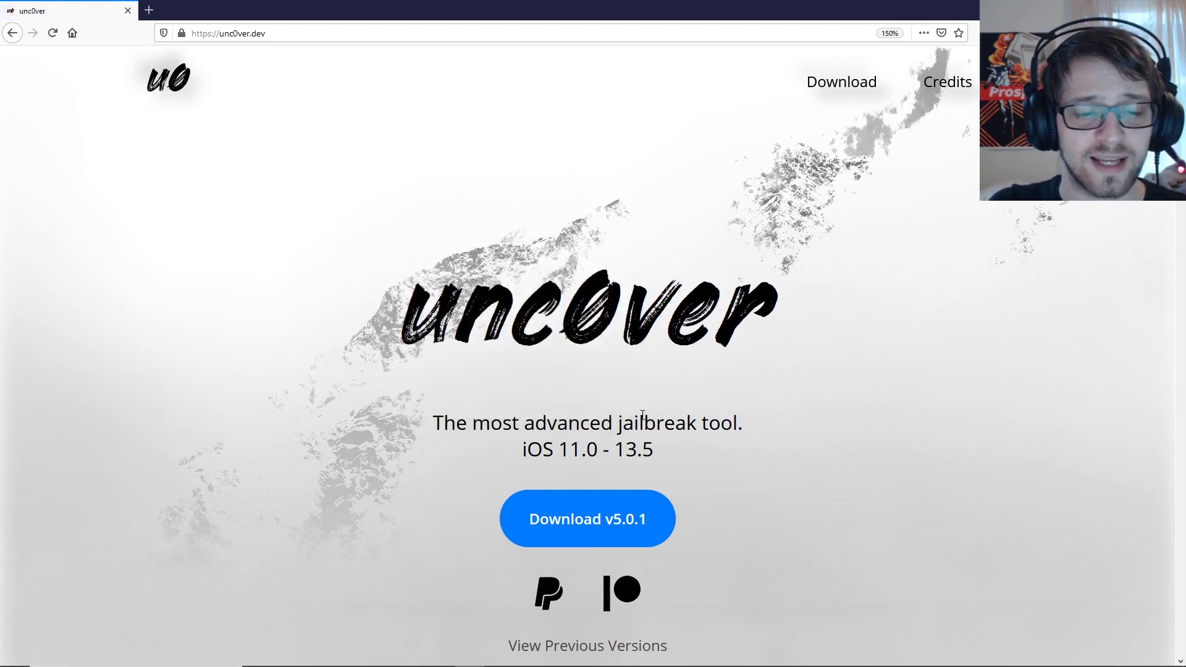
{"action": "scroll", "coordinate": [642, 410], "scroll_direction": "down", "scroll_amount": 3}
Step: Scroll to the Windows AltStore guide and highlight its iTunes (Win32 Not UWP) install step
{"action": "scroll", "coordinate": [643, 410], "scroll_direction": "down", "scroll_amount": 5}
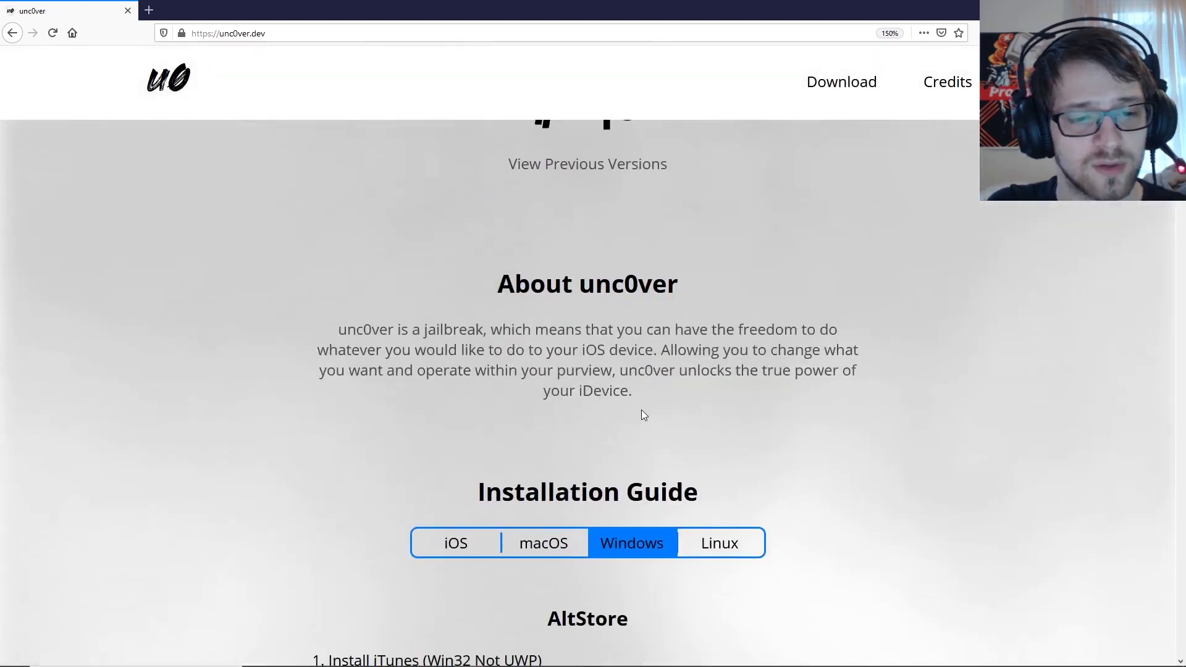
{"action": "scroll", "coordinate": [642, 411], "scroll_direction": "down", "scroll_amount": 1}
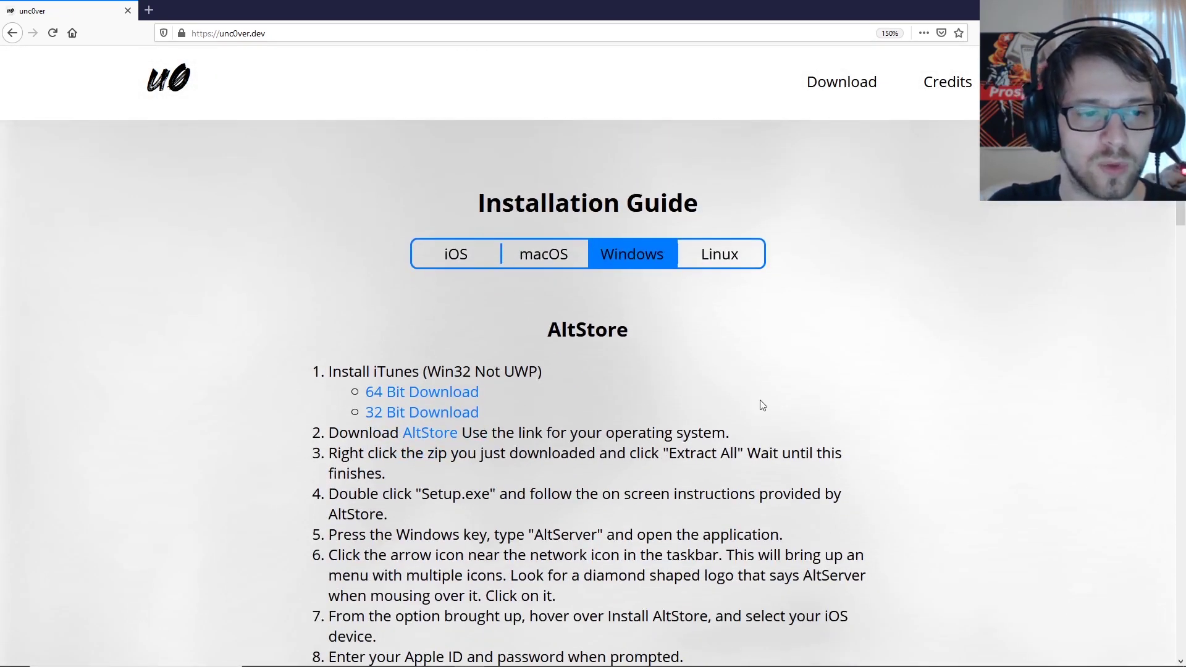
{"action": "scroll", "coordinate": [927, 254], "scroll_direction": "down", "scroll_amount": 1}
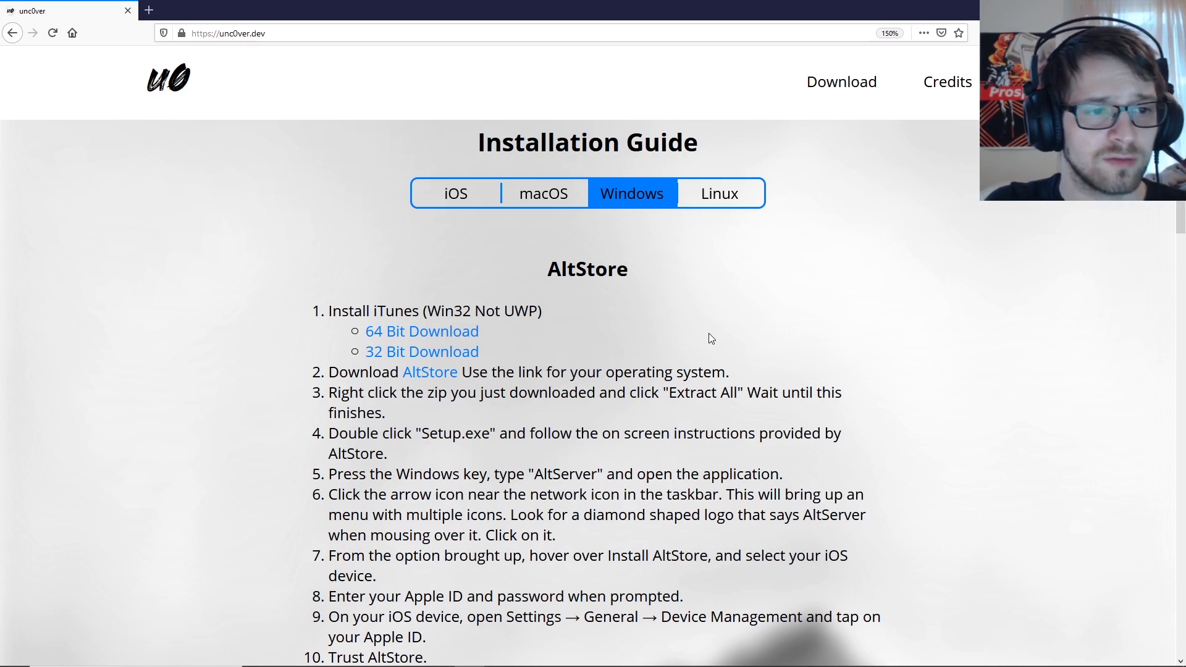
{"action": "left_click_drag", "start_coordinate": [332, 311], "coordinate": [531, 311]}
{"action": "left_click", "coordinate": [532, 312]}
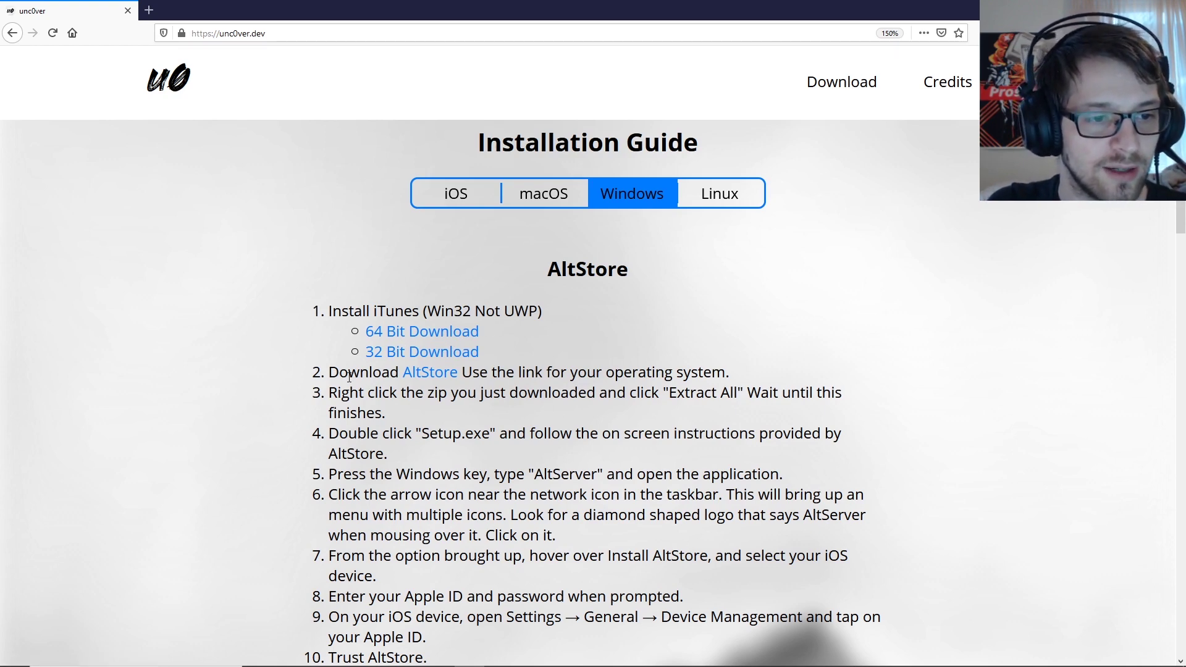
Step: Save the AltServer Windows (beta) installer zip from the AltStore site, then return to unc0ver.dev
{"action": "left_click", "coordinate": [425, 376]}
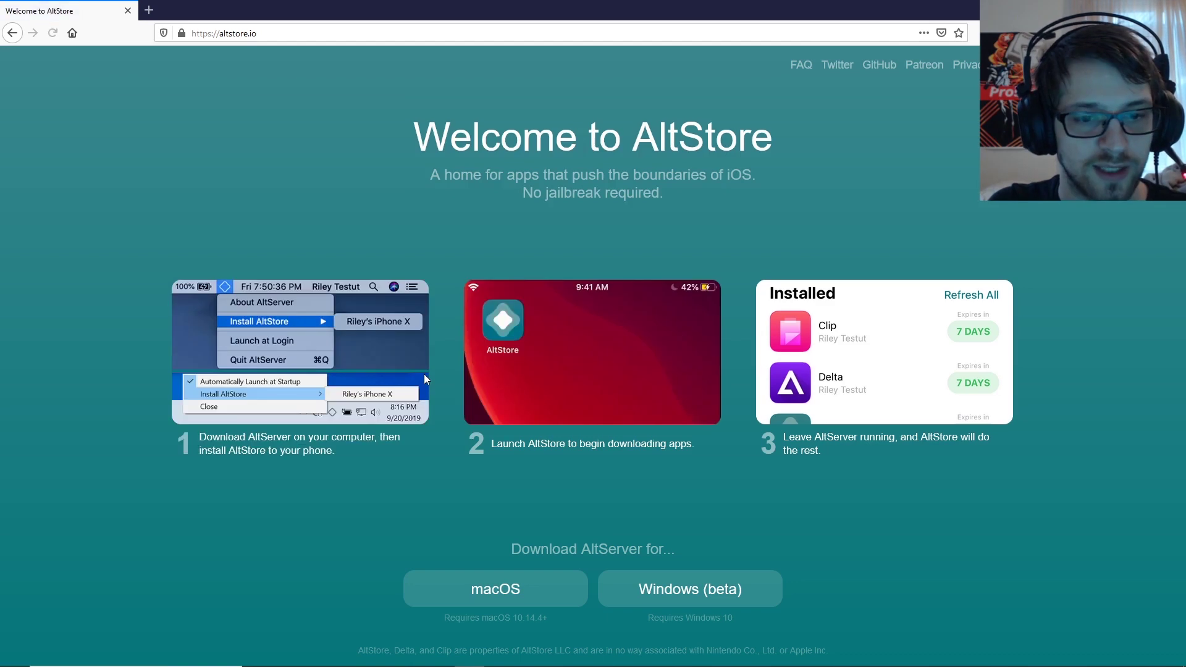
{"action": "left_click", "coordinate": [665, 586]}
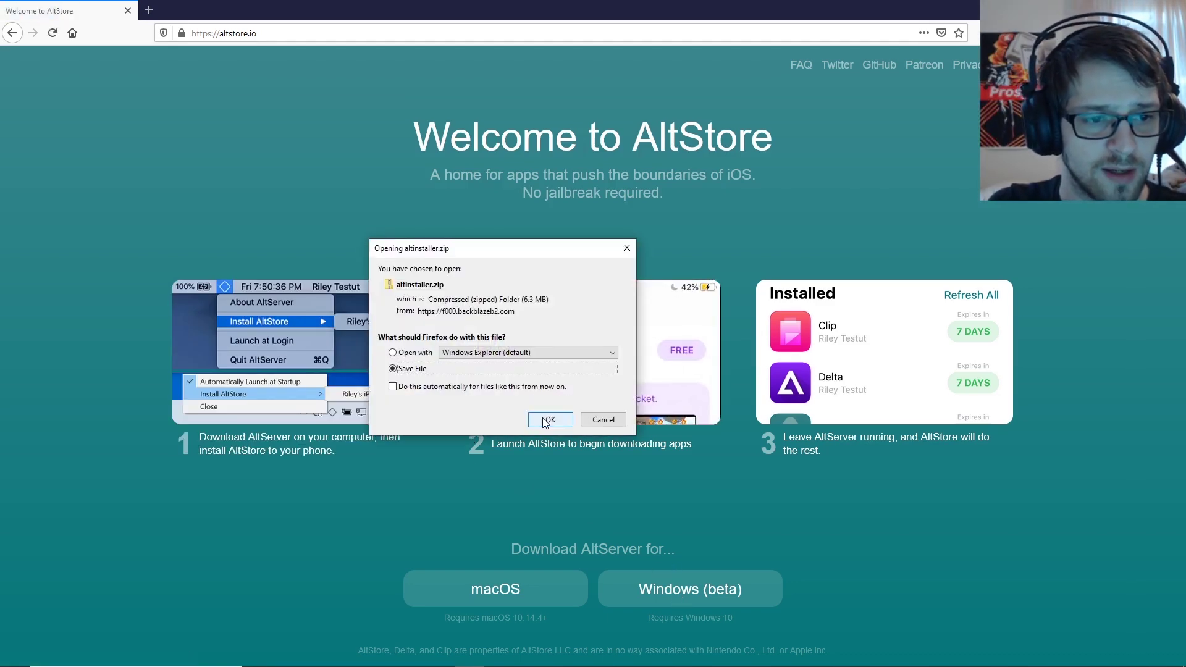
{"action": "left_click", "coordinate": [546, 420]}
{"action": "left_click", "coordinate": [14, 34]}
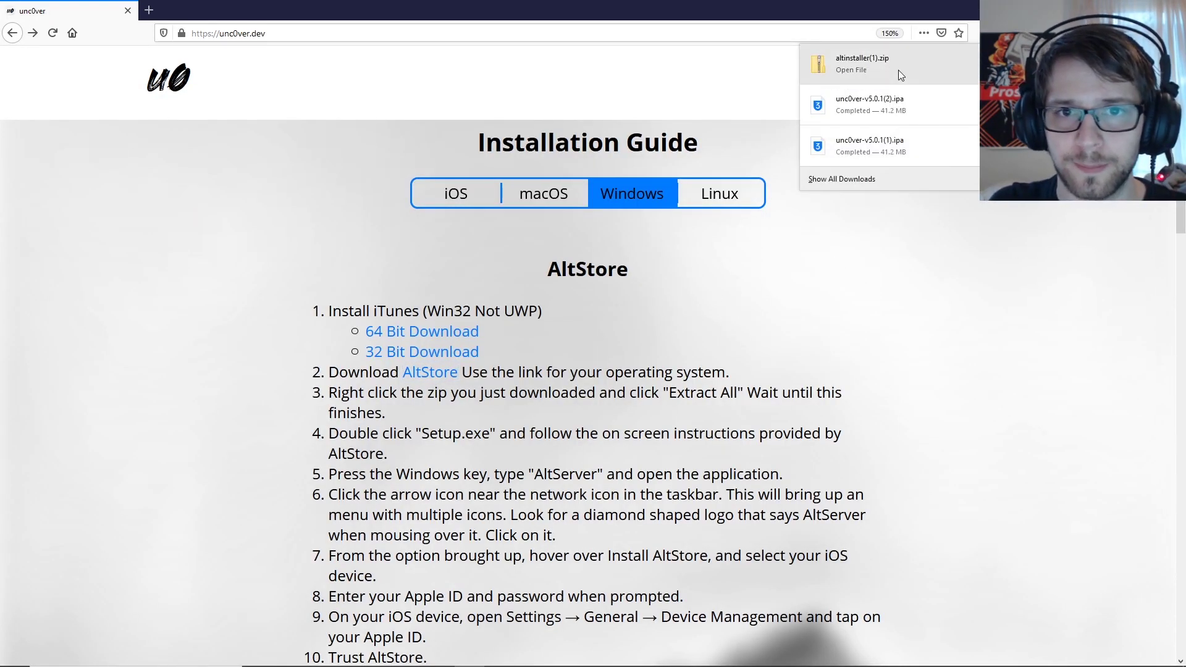
Step: Run setup from the altinstaller zip, install AltServer with default settings, and close the folder
{"action": "left_click", "coordinate": [896, 71]}
{"action": "left_click", "coordinate": [381, 156]}
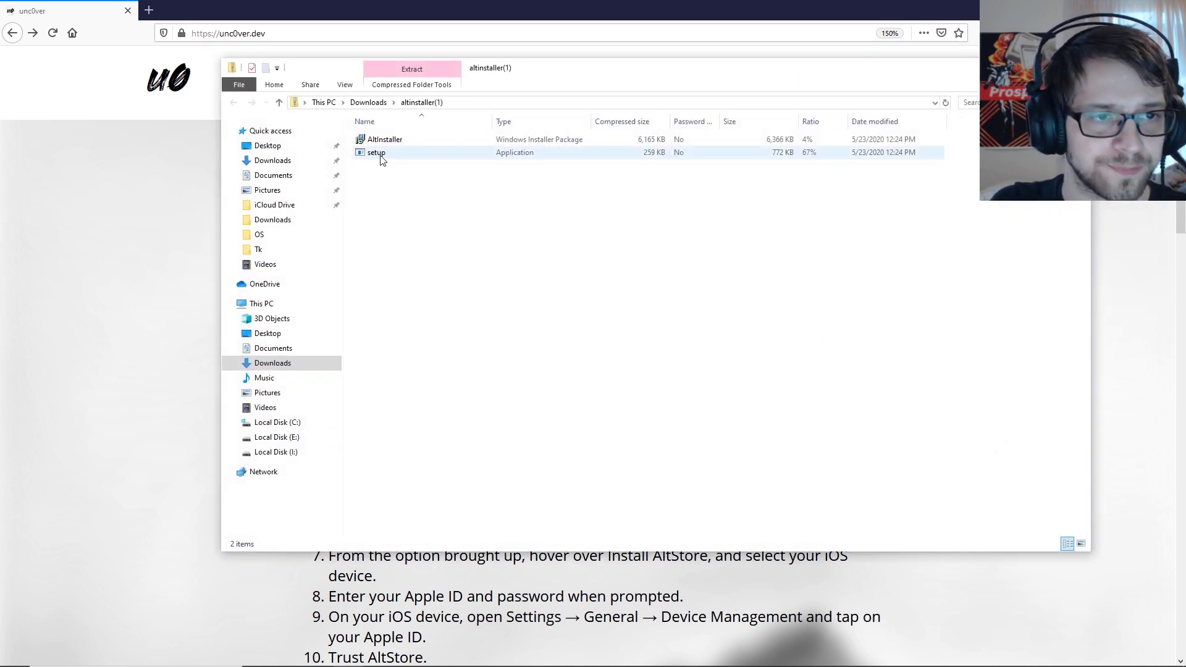
{"action": "double_click", "coordinate": [381, 157]}
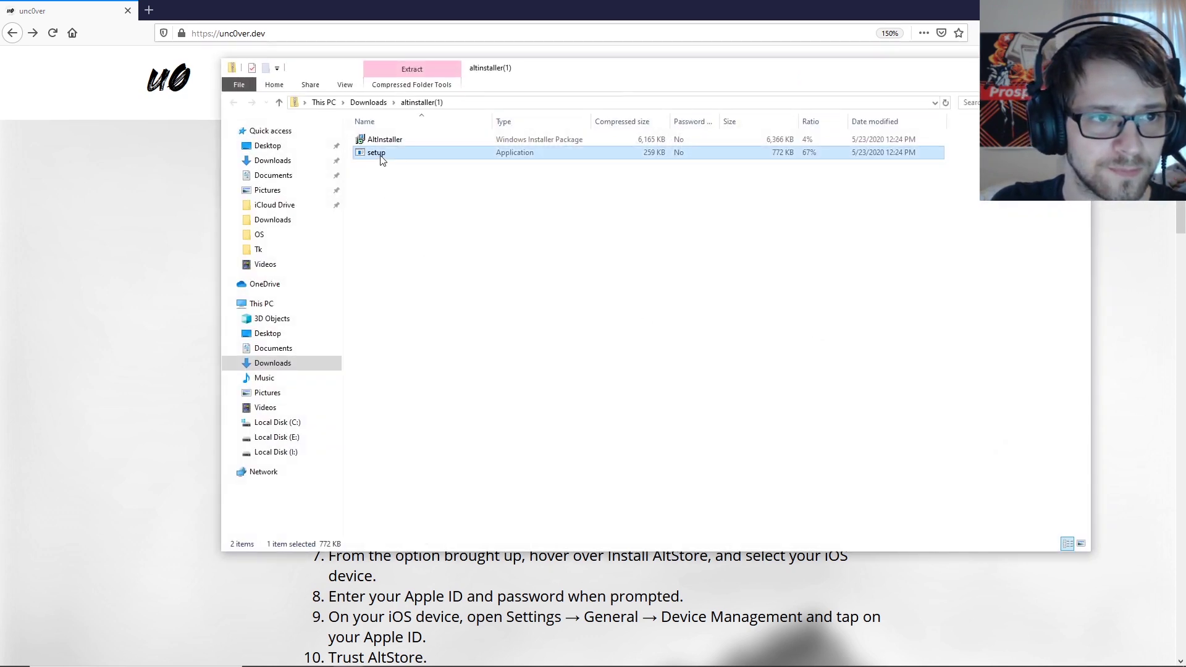
{"action": "left_click", "coordinate": [633, 359]}
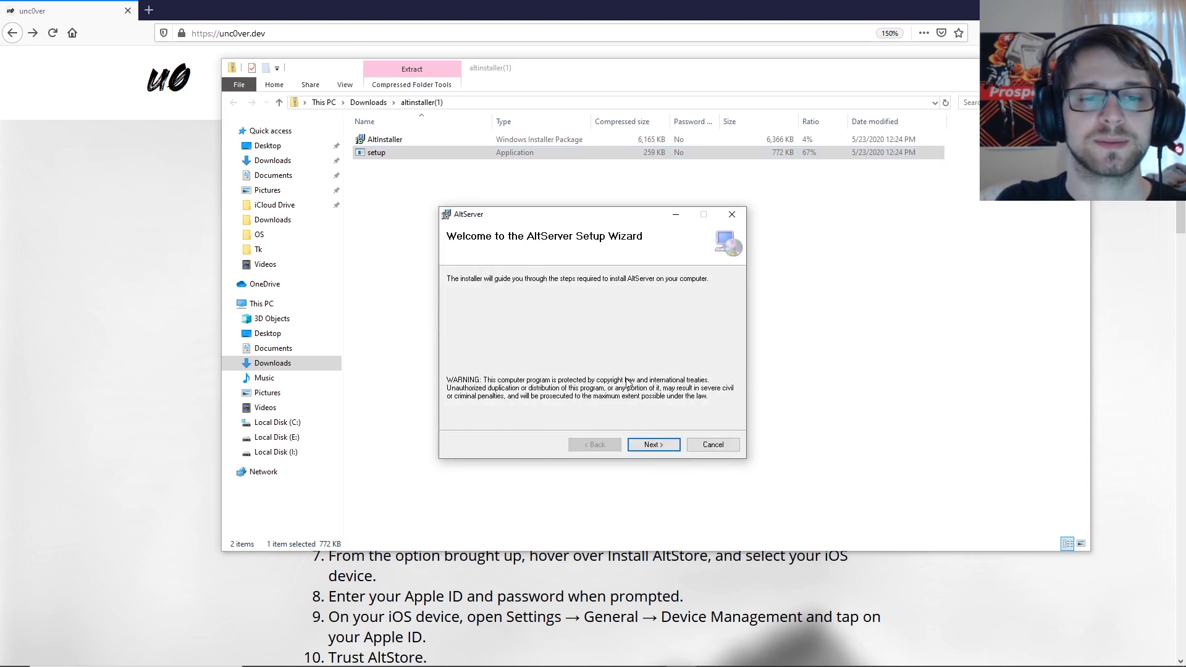
{"action": "left_click", "coordinate": [656, 445]}
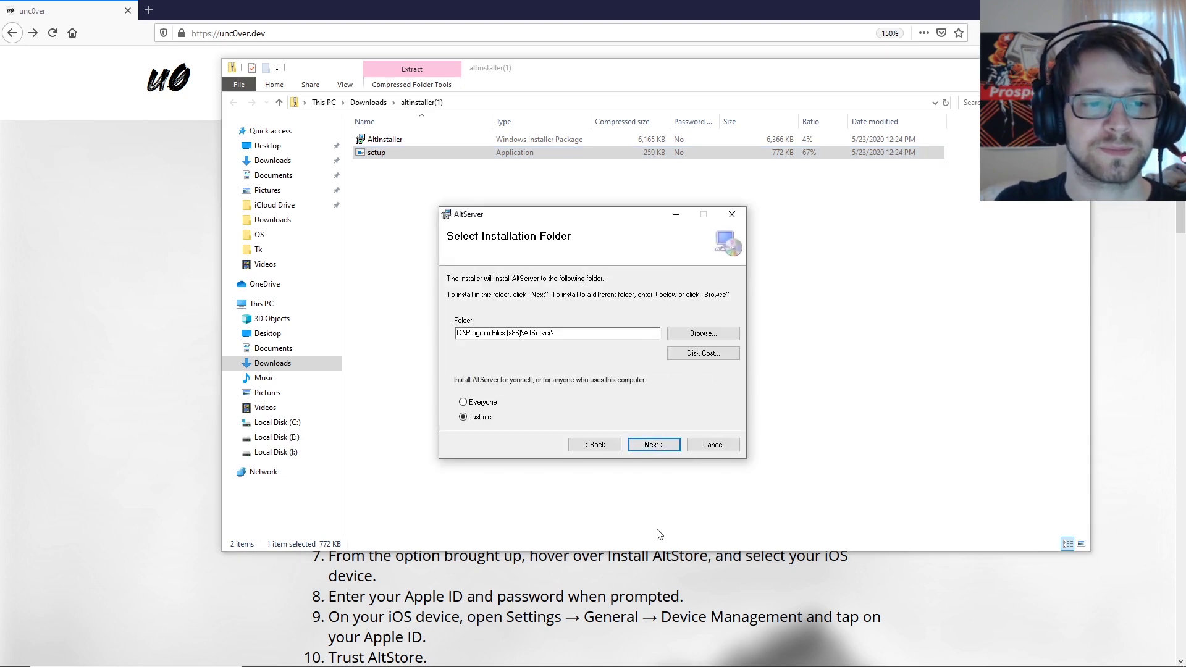
{"action": "left_click", "coordinate": [653, 445]}
{"action": "left_click", "coordinate": [650, 445]}
{"action": "left_click", "coordinate": [717, 445]}
{"action": "left_click", "coordinate": [1076, 67]}
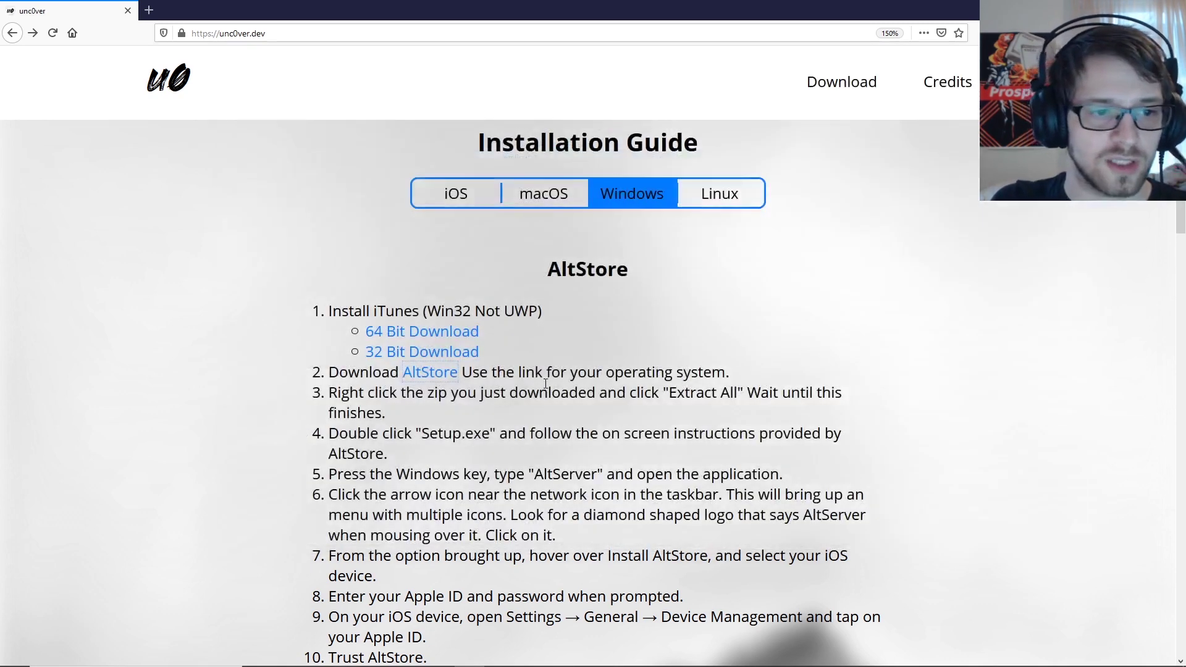
Step: Launch AltServer from Windows search with 'altser', bringing up the iCloud Not Found warning
{"action": "scroll", "coordinate": [545, 388], "scroll_direction": "down", "scroll_amount": 3}
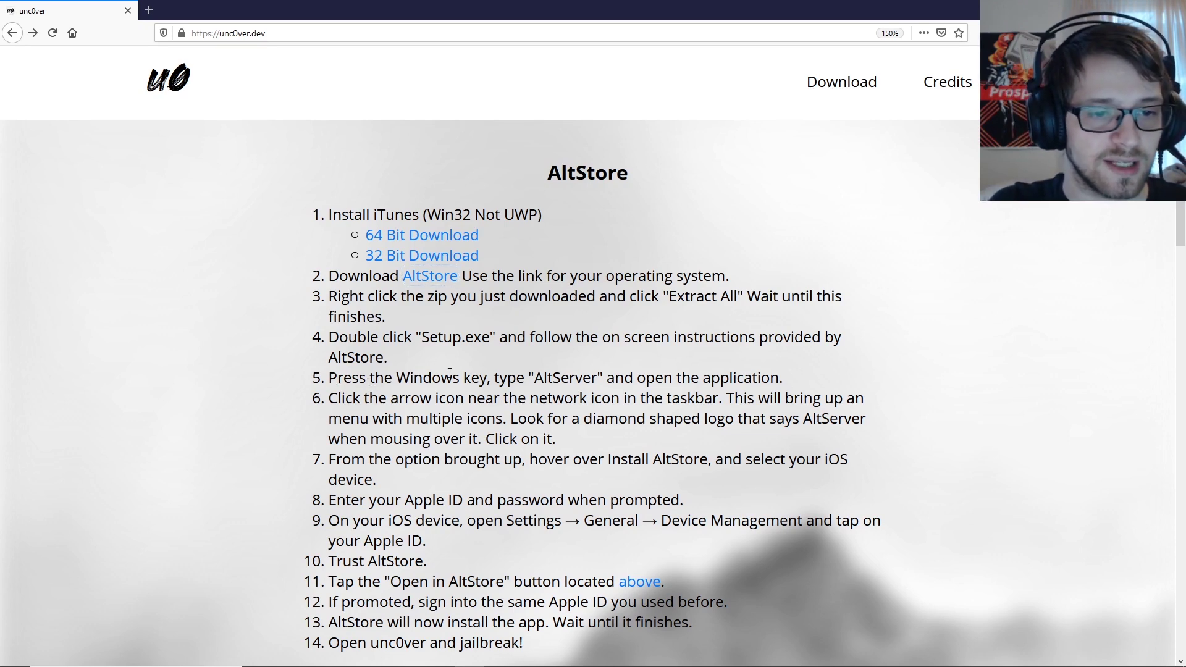
{"action": "key", "text": "super"}
{"action": "type", "text": "altser"}
{"action": "key", "text": "Return"}
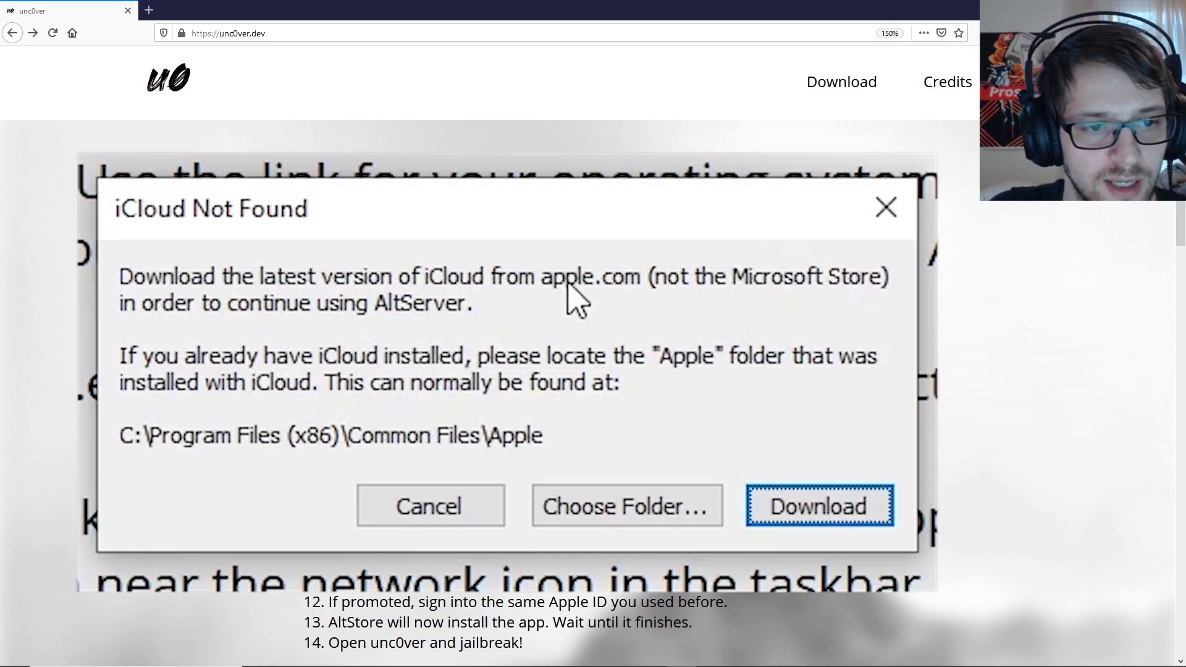
Step: Download iCloudSetup.exe from apple.com and run it past the security warning
{"action": "left_click", "coordinate": [827, 513]}
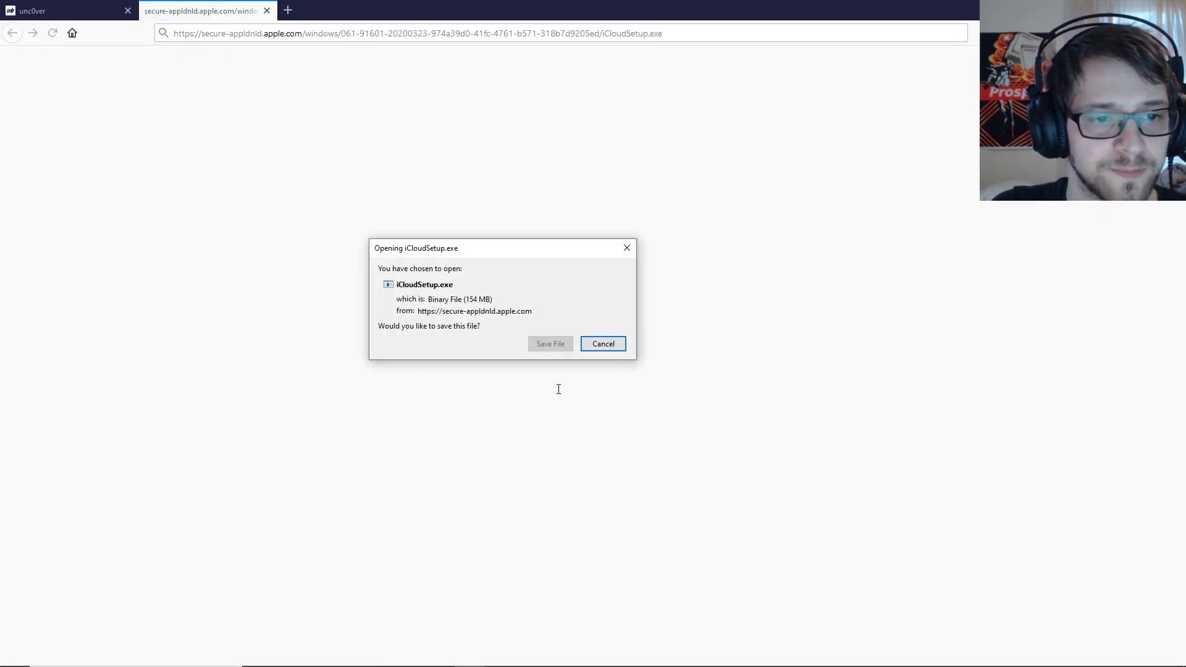
{"action": "left_click", "coordinate": [556, 344]}
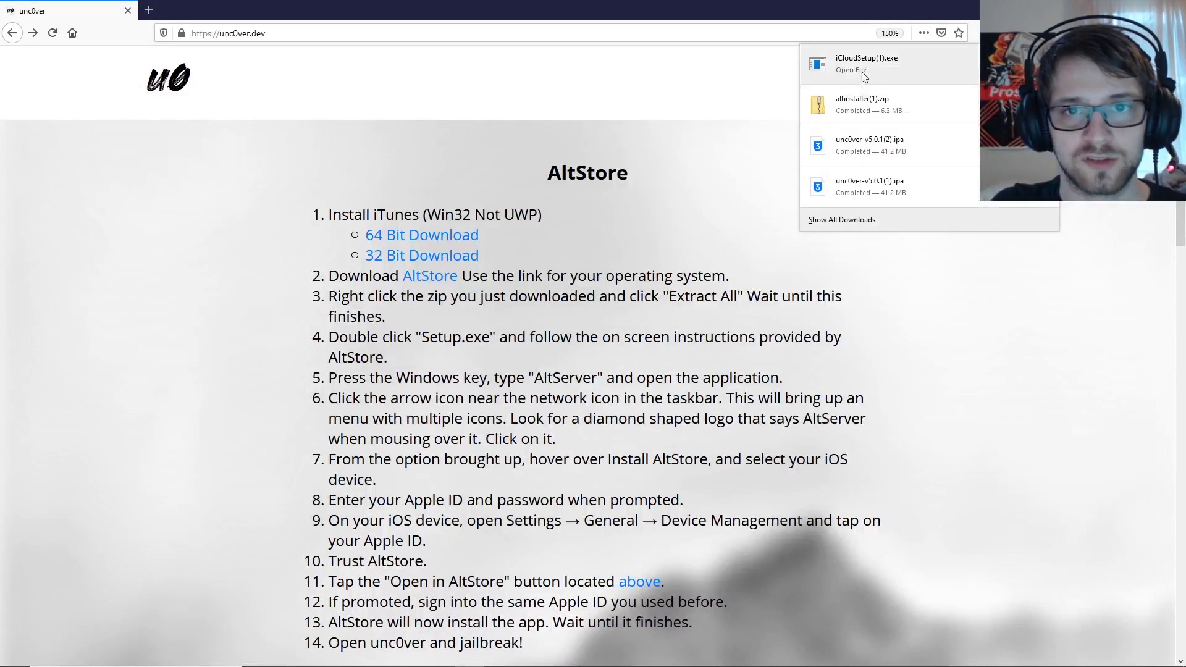
{"action": "left_click", "coordinate": [864, 58]}
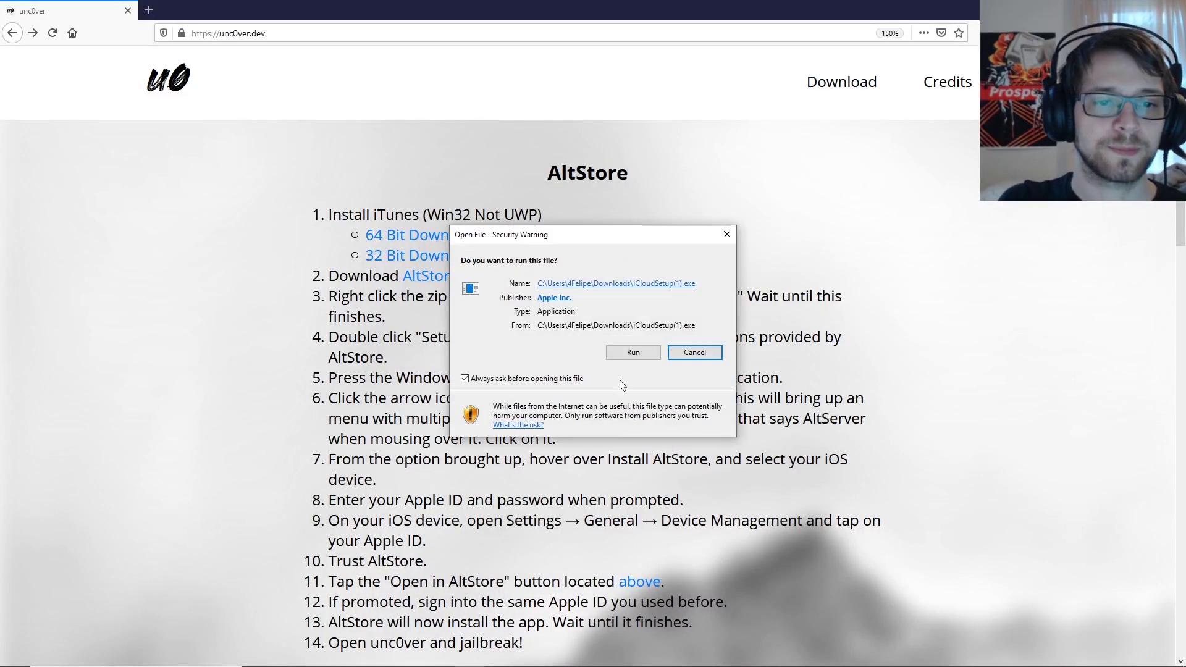
{"action": "left_click", "coordinate": [625, 346]}
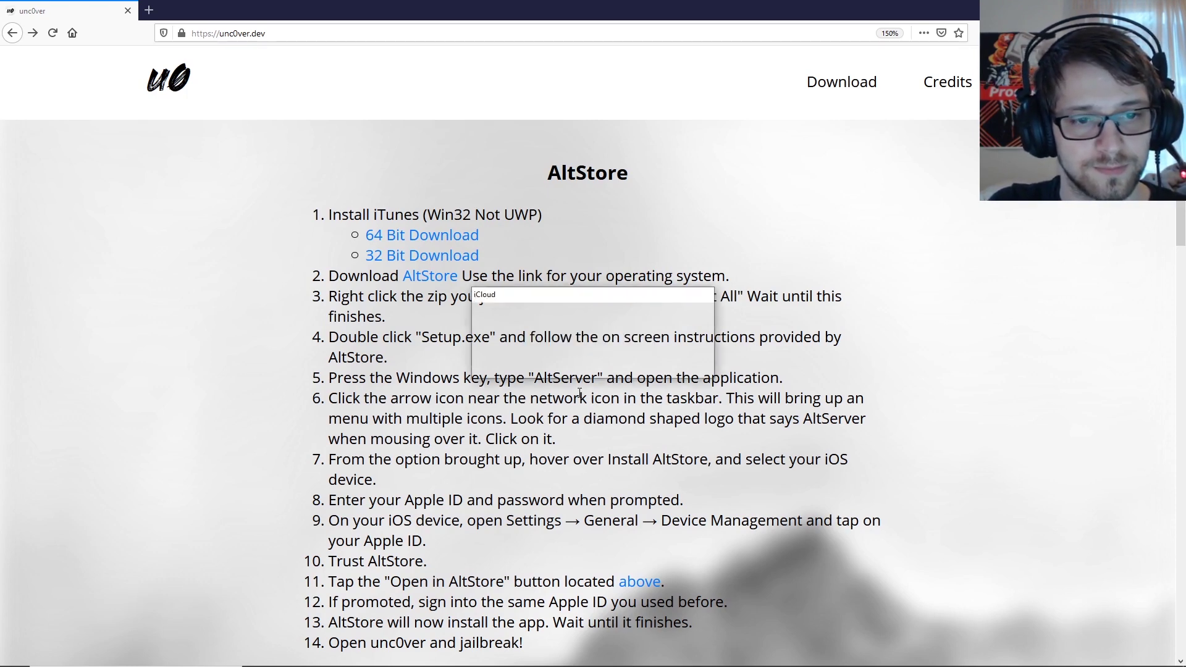
Step: Accept the iCloud terms, install and finish, then answer No to restarting the computer
{"action": "left_click", "coordinate": [580, 398]}
{"action": "left_click", "coordinate": [656, 434]}
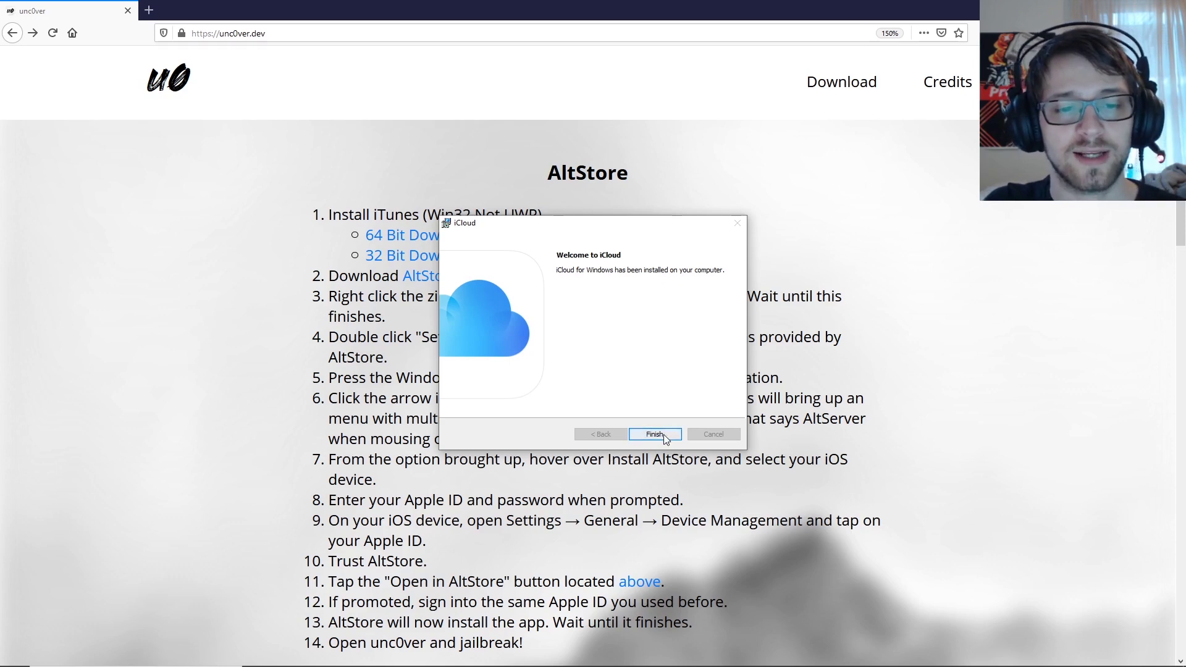
{"action": "left_click", "coordinate": [655, 434]}
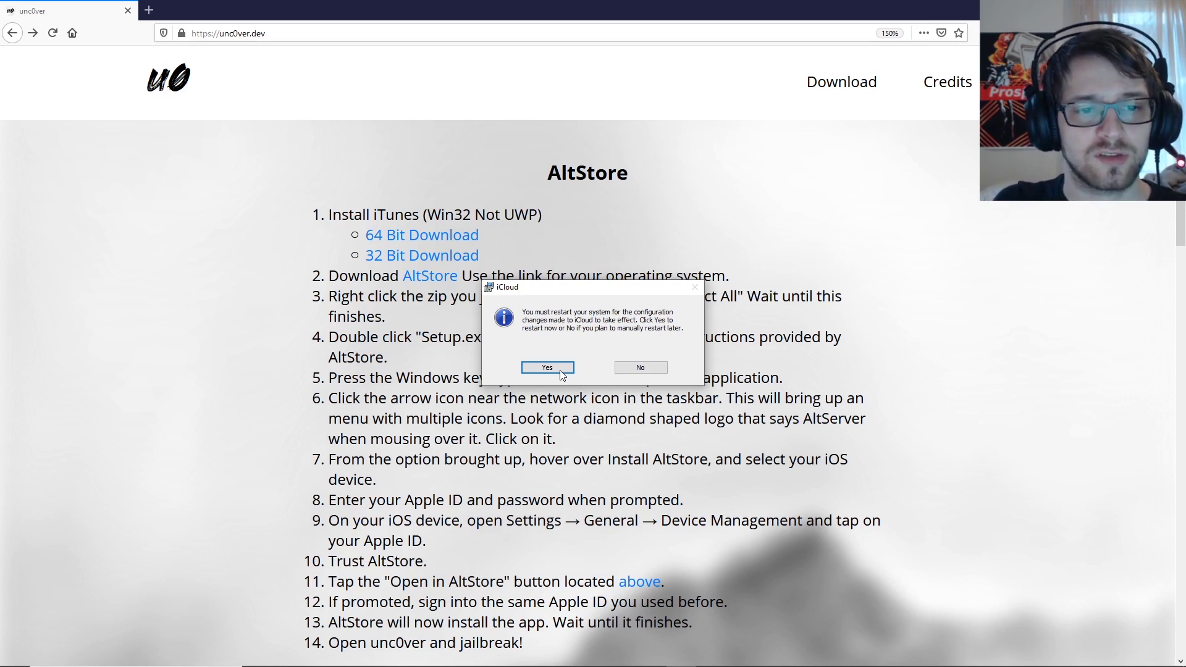
{"action": "left_click", "coordinate": [641, 368]}
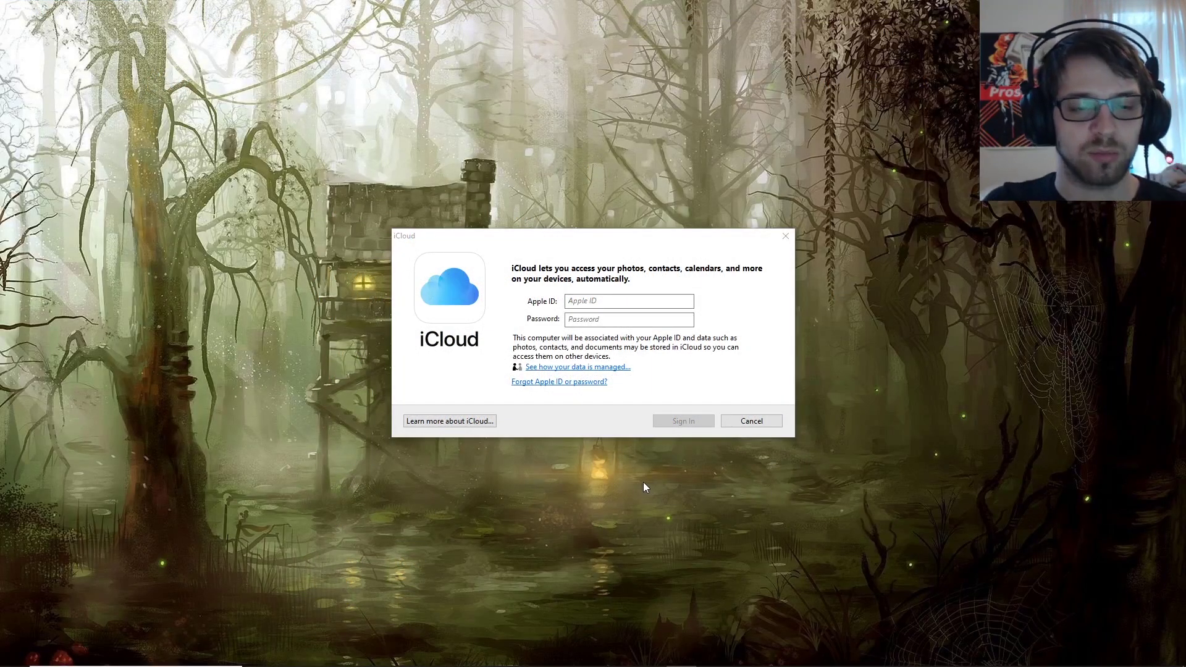
Step: Close the iCloud window without signing in, declining diagnostics and not applying settings
{"action": "left_click", "coordinate": [511, 239]}
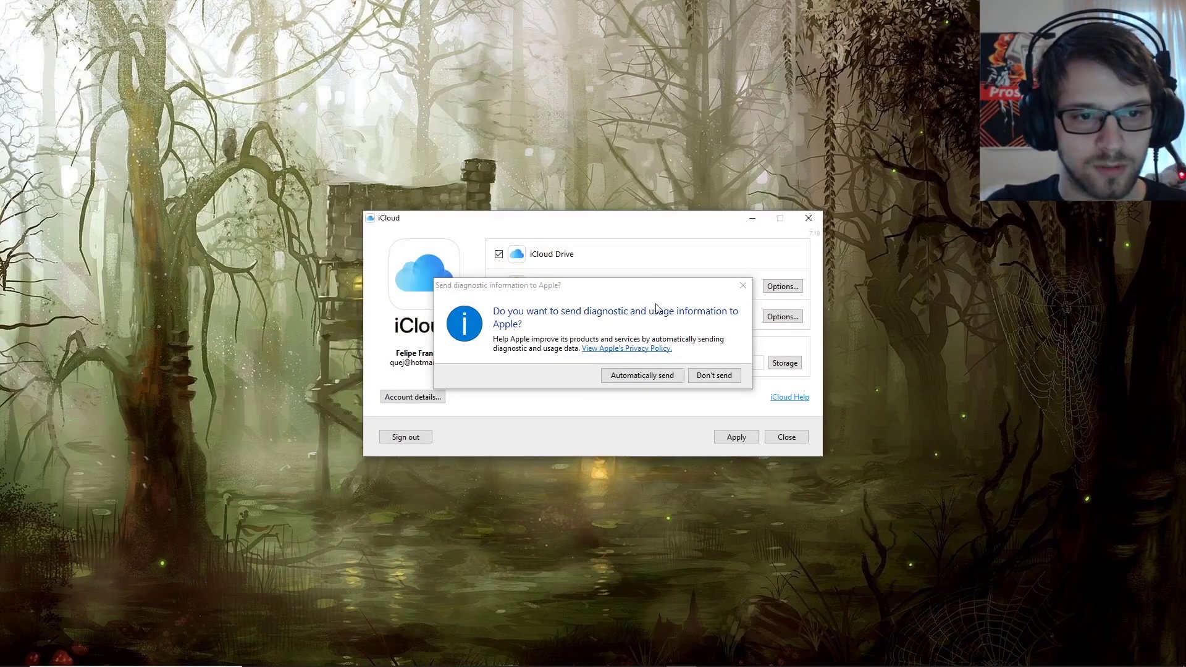
{"action": "left_click", "coordinate": [714, 375]}
{"action": "left_click", "coordinate": [786, 436]}
{"action": "left_click", "coordinate": [650, 369]}
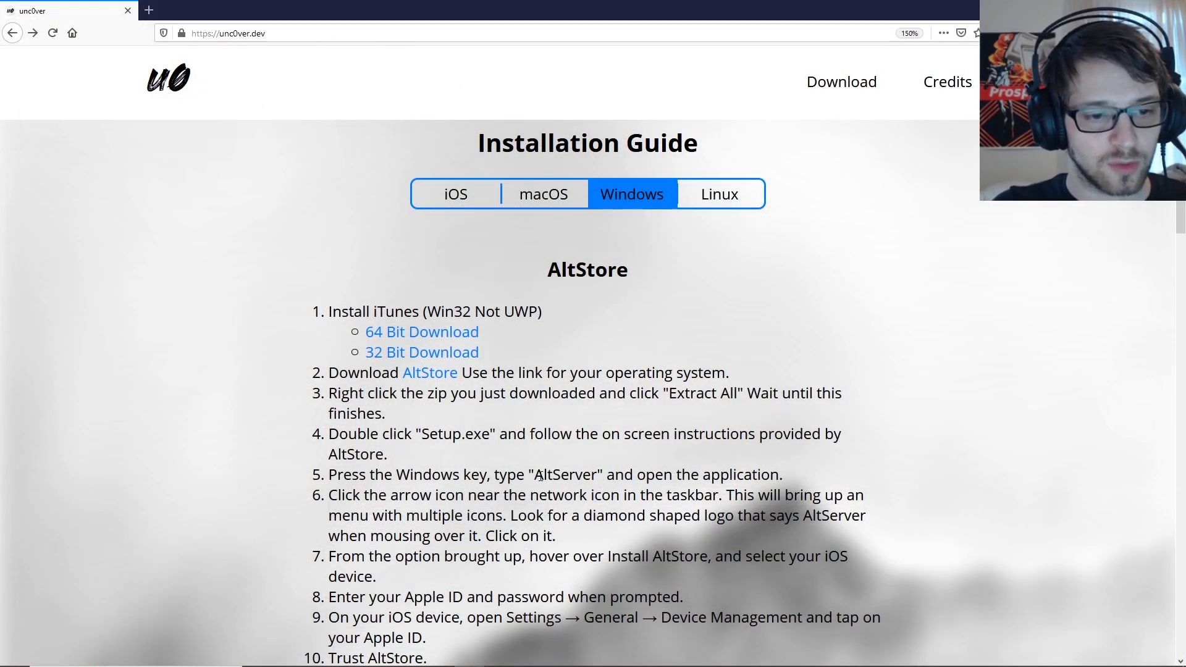
Step: Start AltServer by searching 'altserver' in the Start menu, then open and dismiss its tray menu
{"action": "left_click_drag", "start_coordinate": [540, 476], "coordinate": [598, 480]}
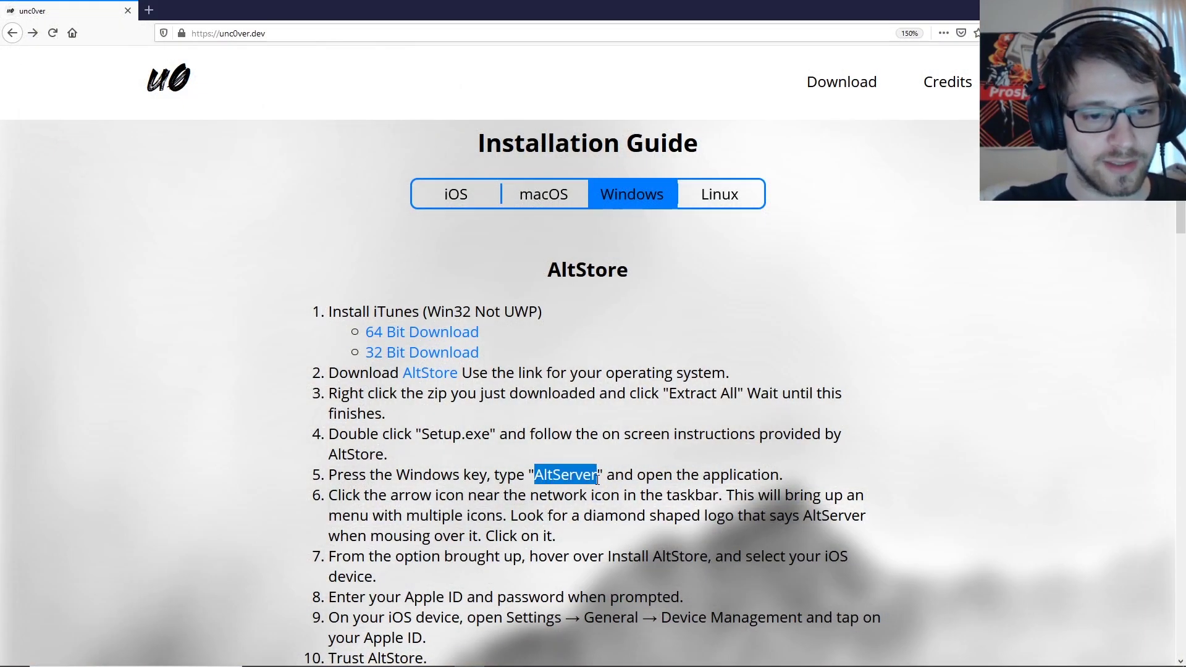
{"action": "key", "text": "super"}
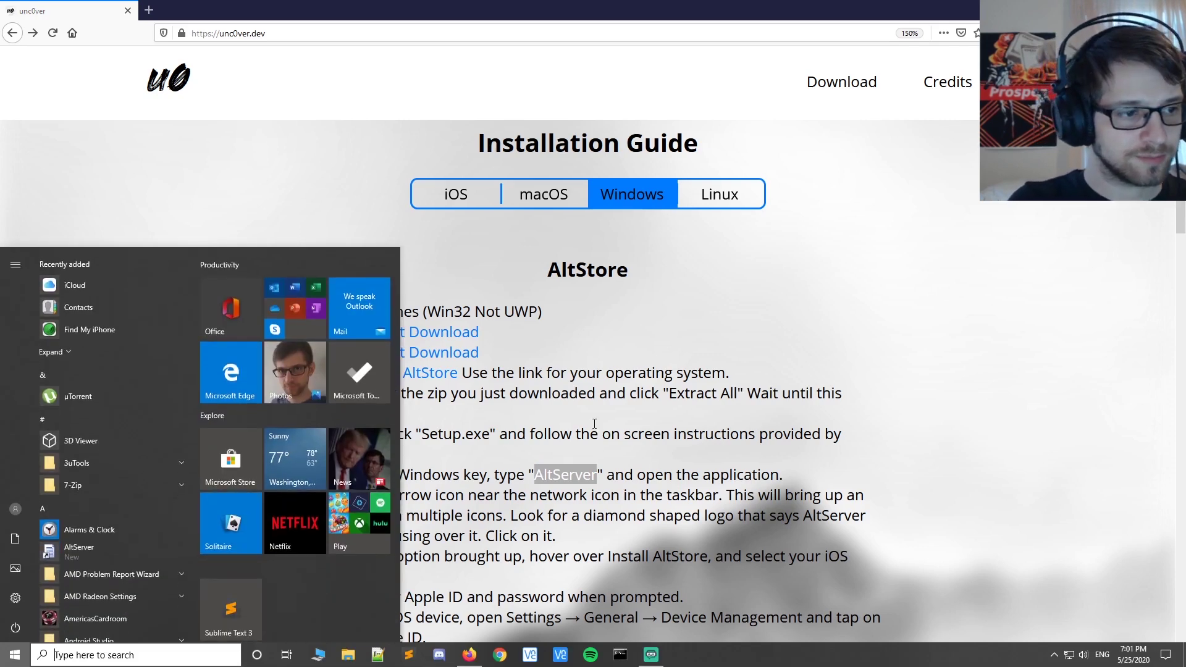
{"action": "type", "text": "altserver"}
{"action": "key", "text": "Return"}
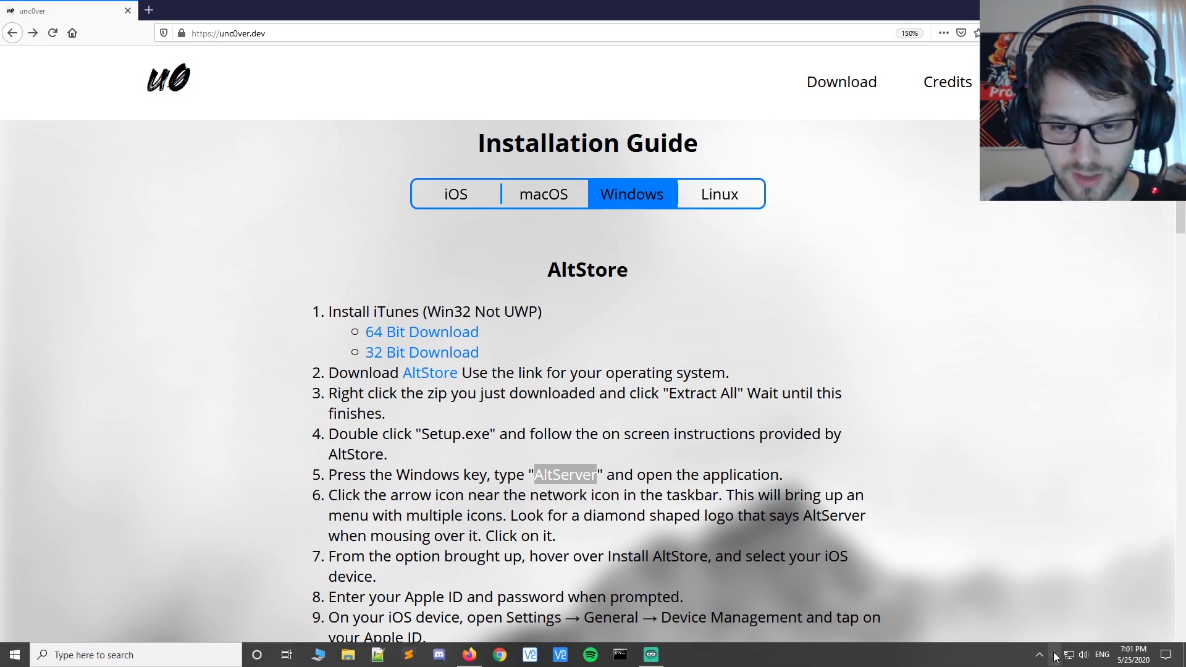
{"action": "left_click", "coordinate": [1055, 657]}
{"action": "left_click", "coordinate": [980, 496]}
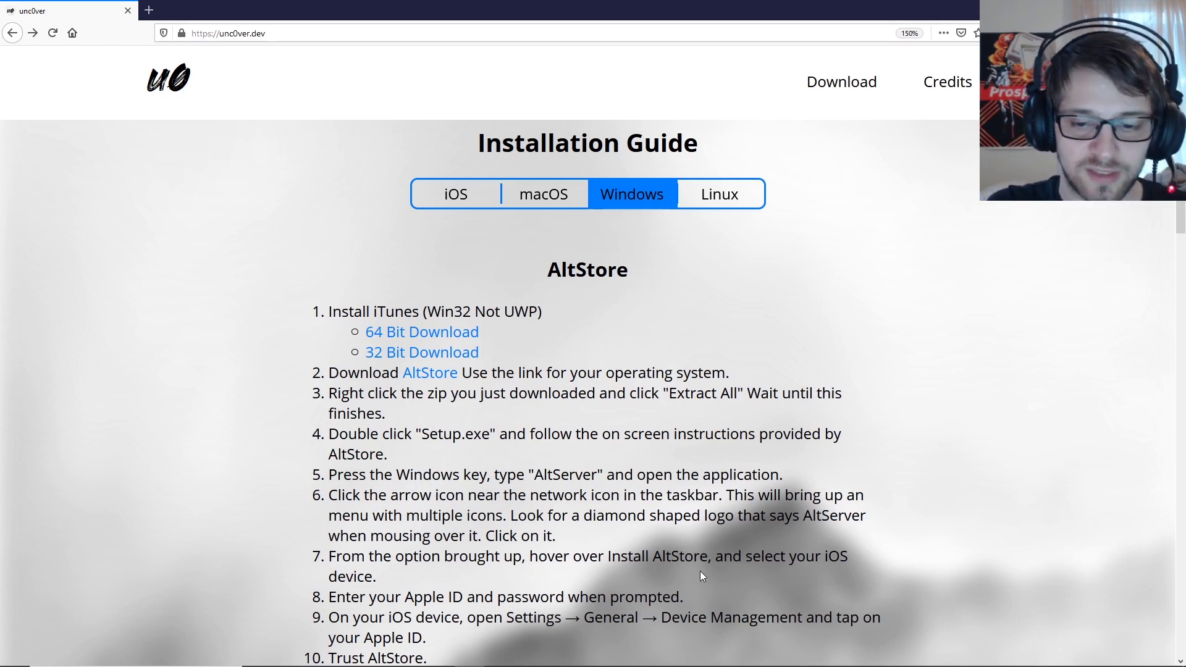
Step: From AltServer's tray menu, choose Install AltStore onto the connected iPhone
{"action": "mouse_move", "coordinate": [1053, 664]}
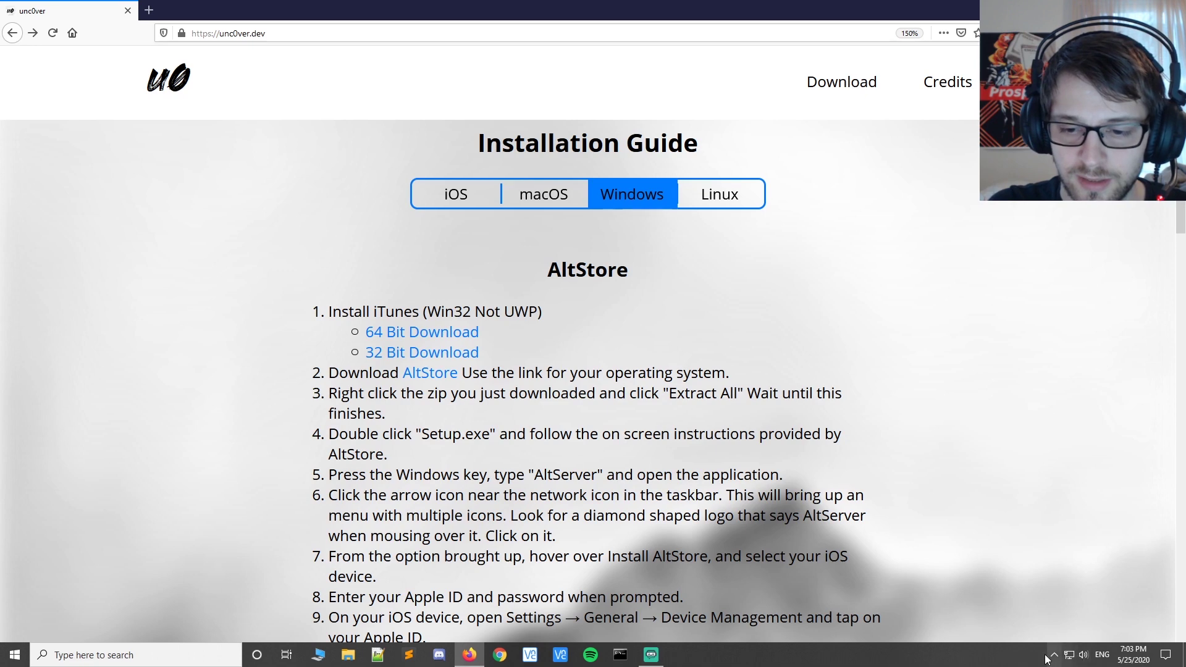
{"action": "left_click", "coordinate": [1053, 653]}
{"action": "left_click", "coordinate": [1017, 630]}
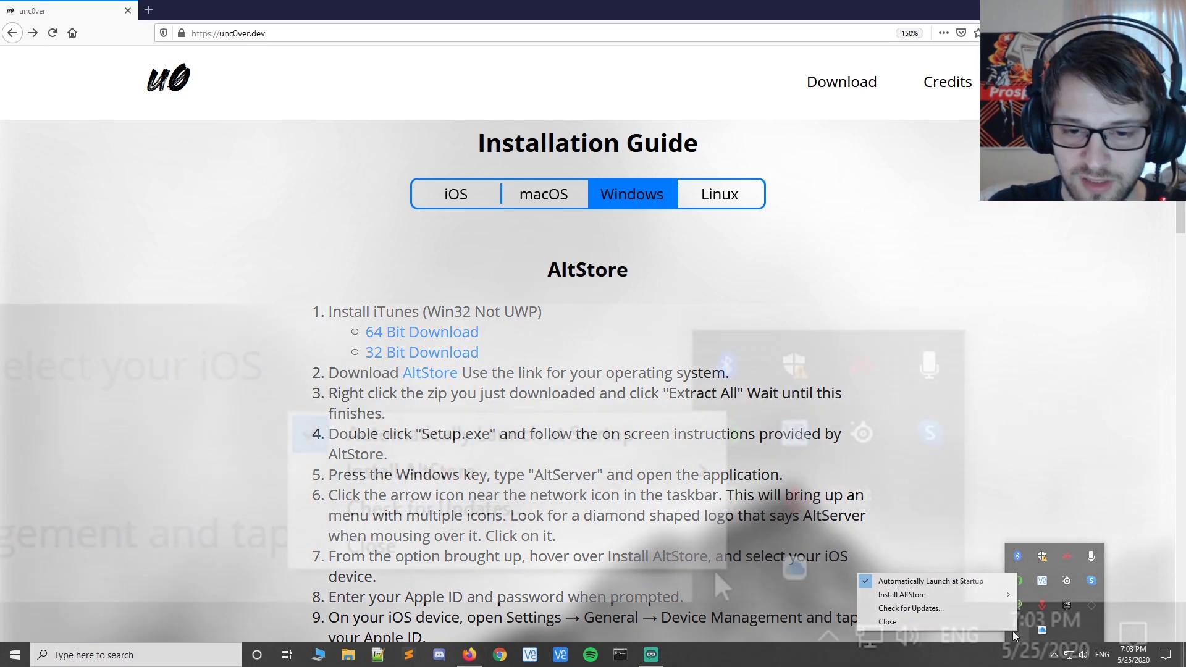
{"action": "mouse_move", "coordinate": [913, 589]}
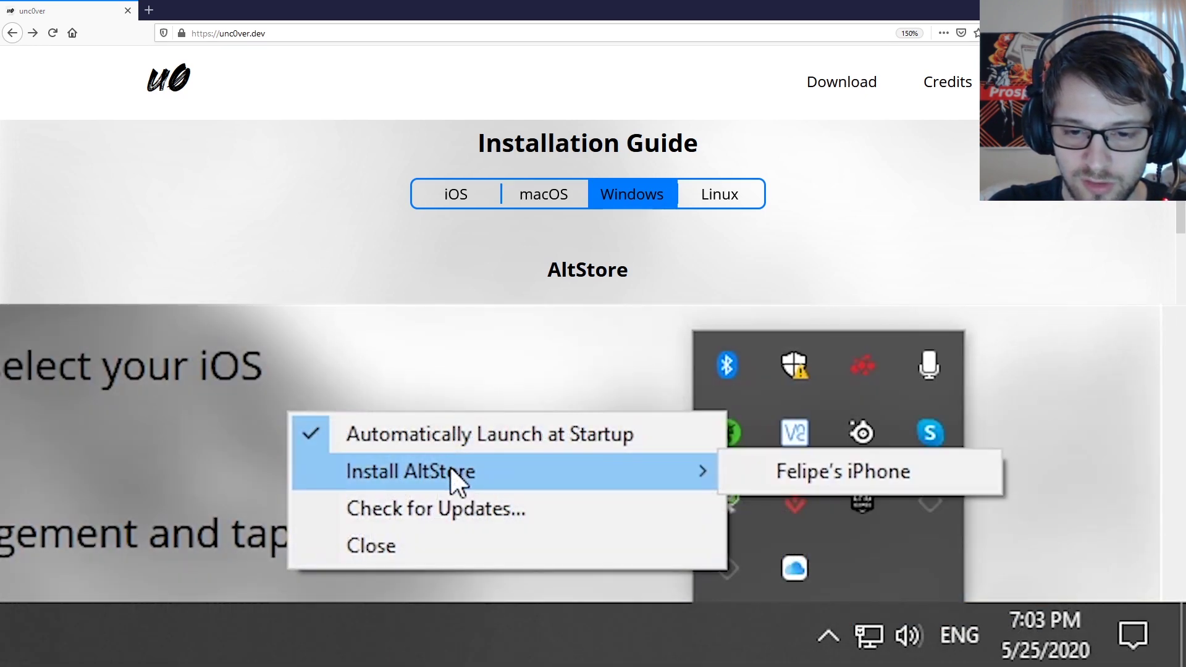
{"action": "left_click", "coordinate": [803, 473]}
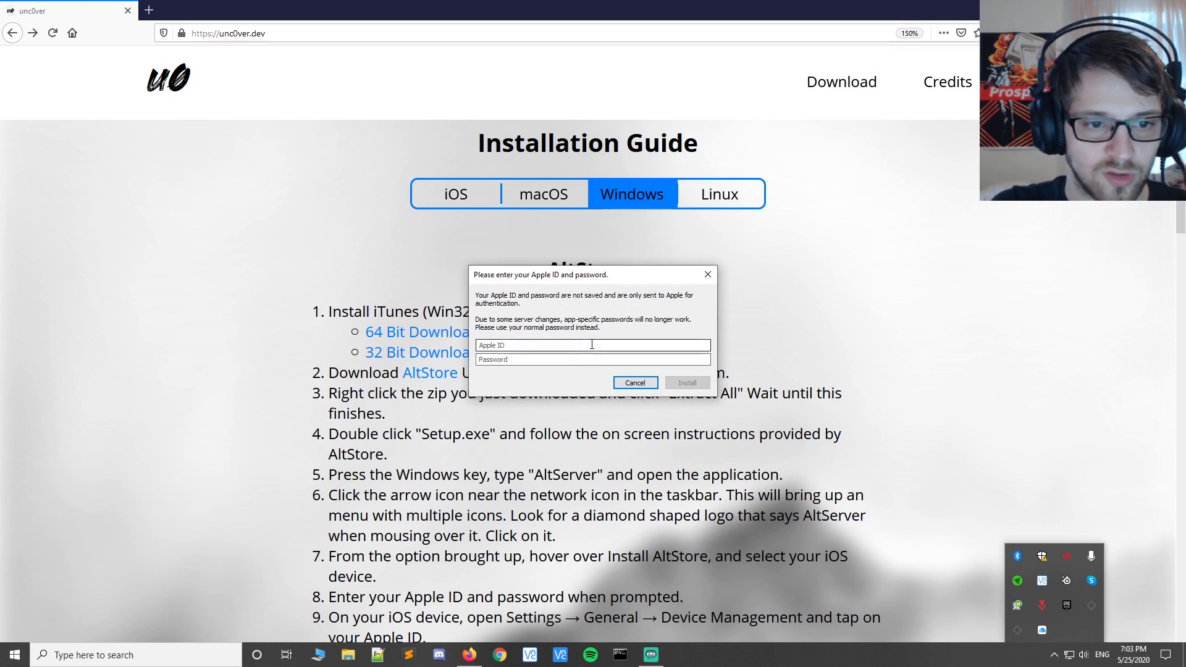
Step: Submit the Apple ID and password, and continue despite the other-device warning
{"action": "left_click", "coordinate": [592, 345]}
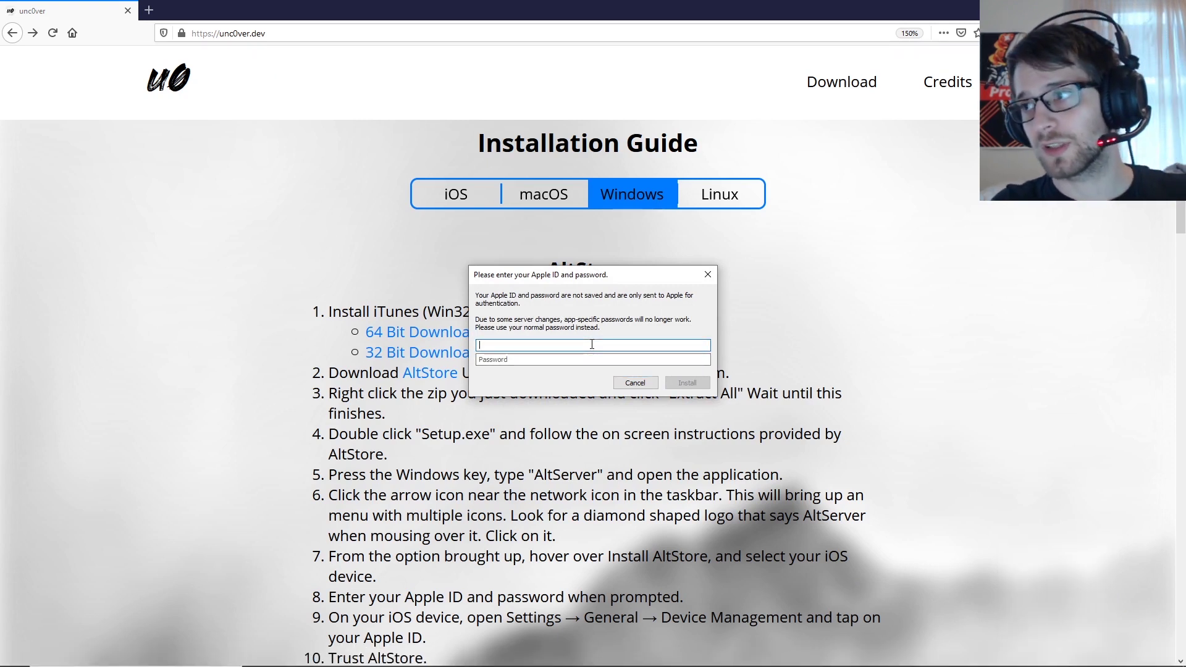
{"action": "key", "text": "Escape"}
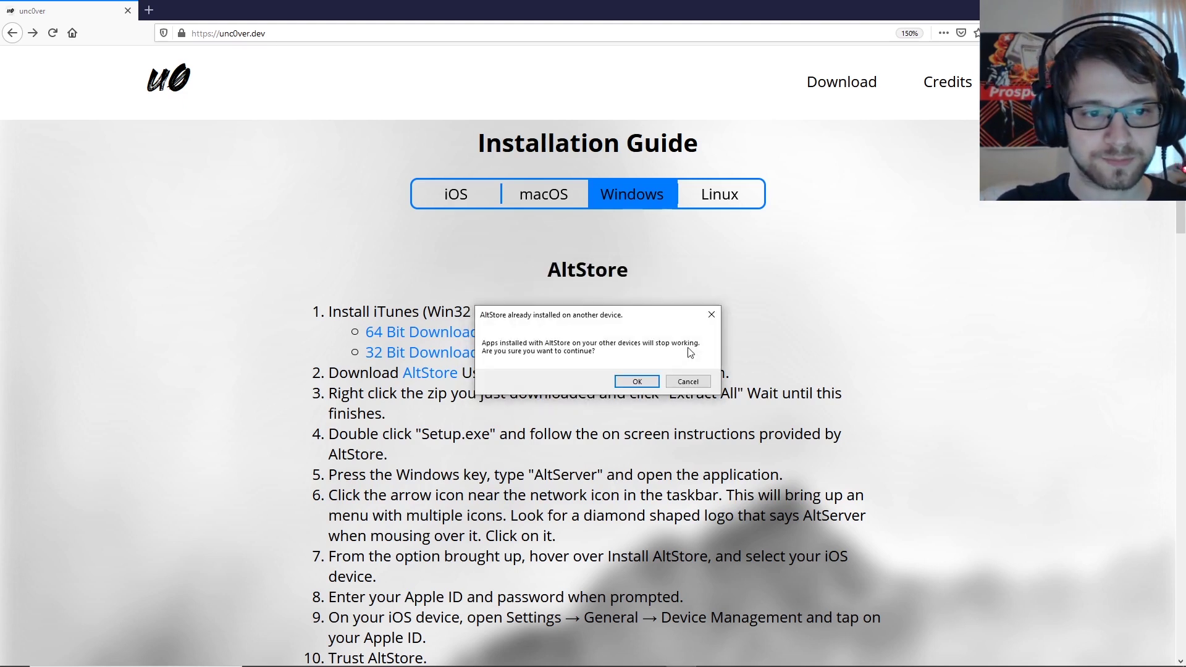
{"action": "left_click", "coordinate": [638, 382]}
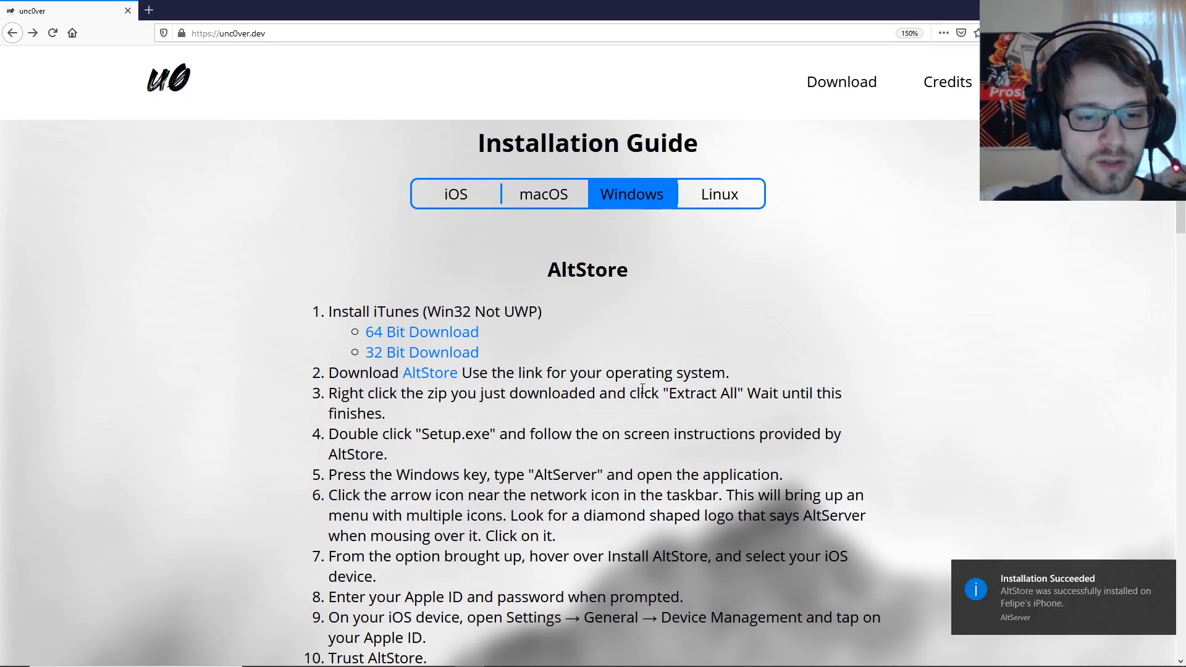
Step: Scroll the unc0ver guide down to step 9 after AltStore installs on the iPhone
{"action": "scroll", "coordinate": [757, 361], "scroll_direction": "down", "scroll_amount": 3}
Step: Select and then deselect text in step 9 of the guide about opening General settings
{"action": "left_click_drag", "start_coordinate": [328, 424], "coordinate": [443, 424]}
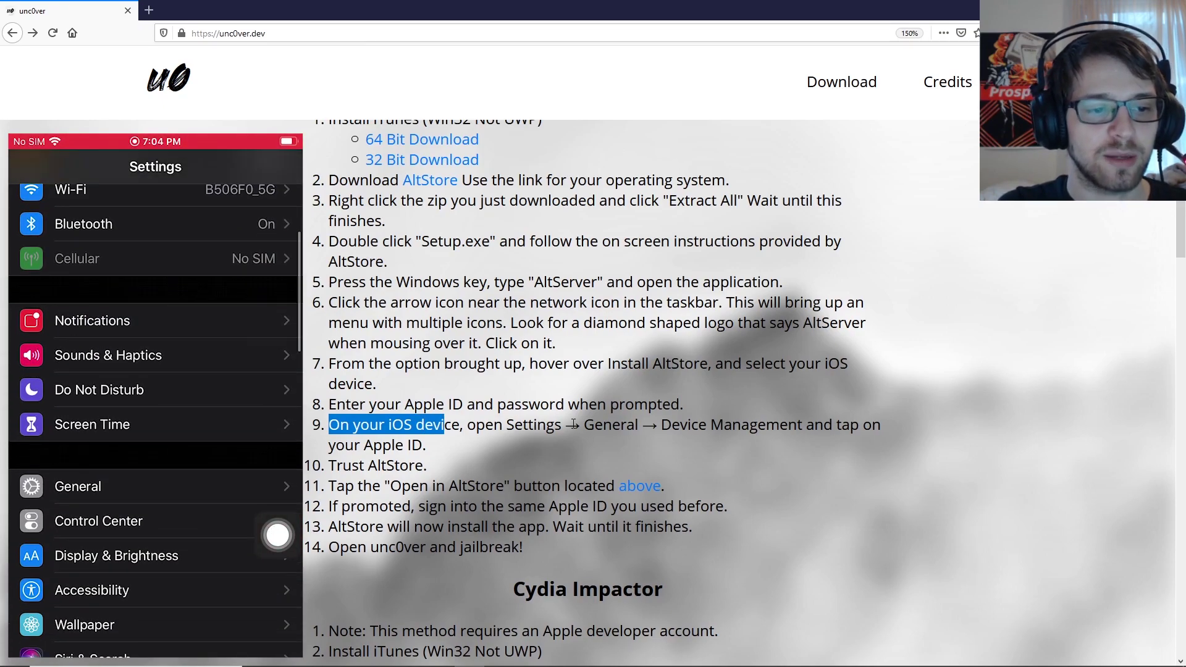
{"action": "left_click", "coordinate": [541, 460]}
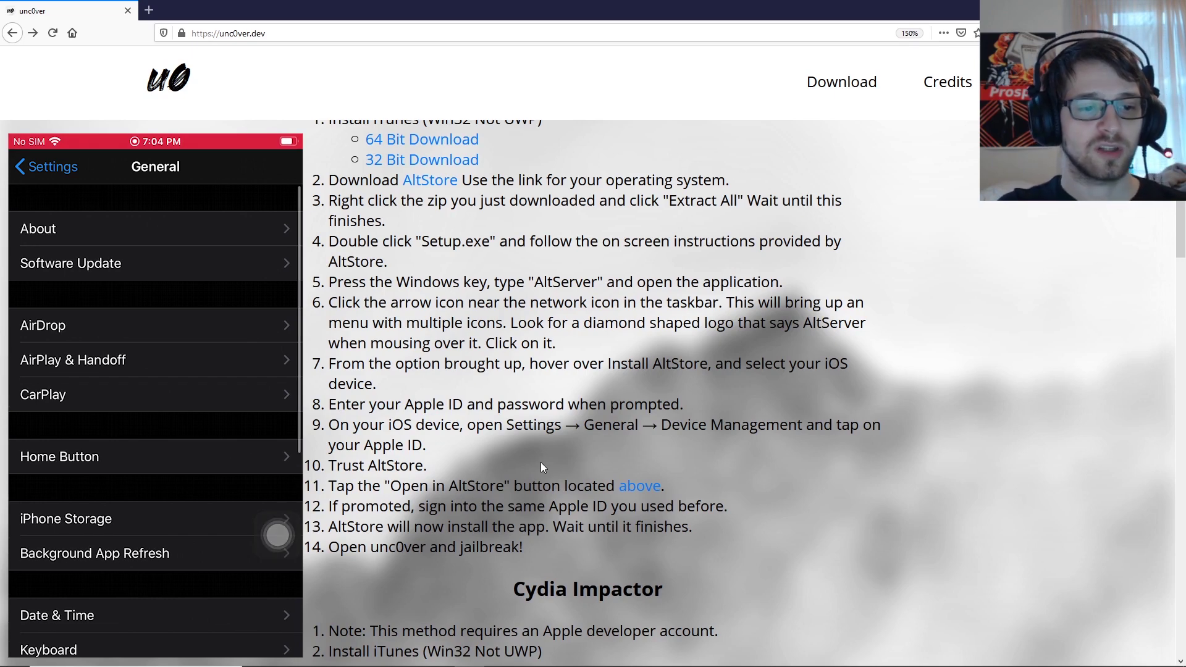